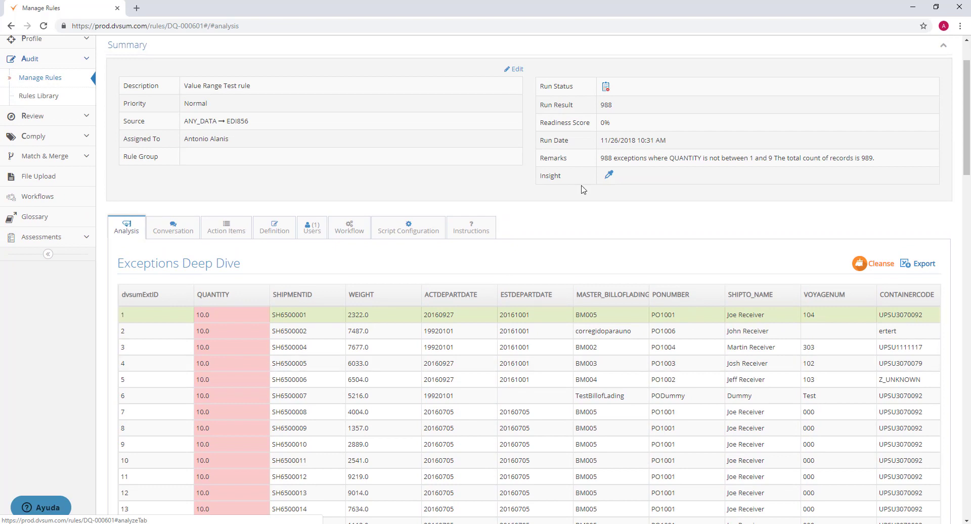
# - Check the run result of rule DQ-000601 and open its exceptions for cleansing
pyautogui.moveTo(616, 107); pyautogui.dragTo(600, 105)
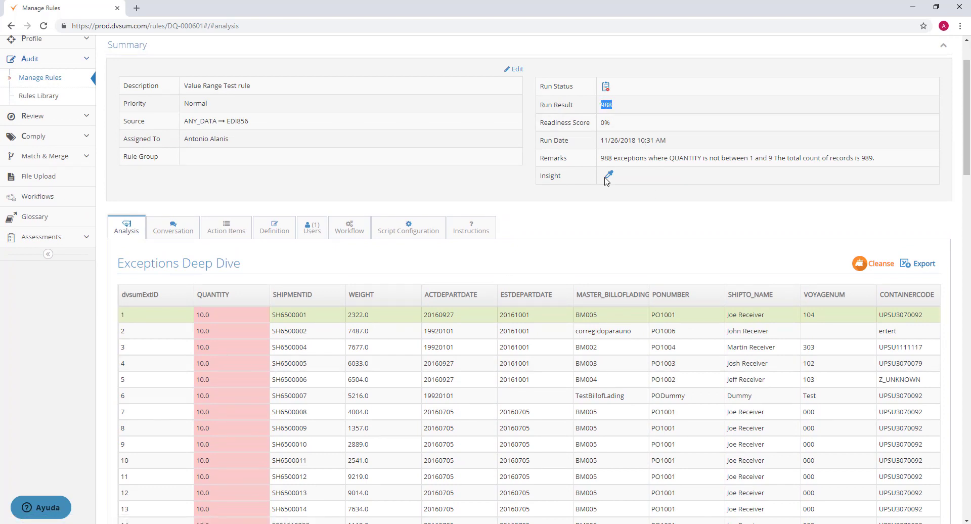
pyautogui.click(553, 224)
pyautogui.scroll(1, 555, 229)
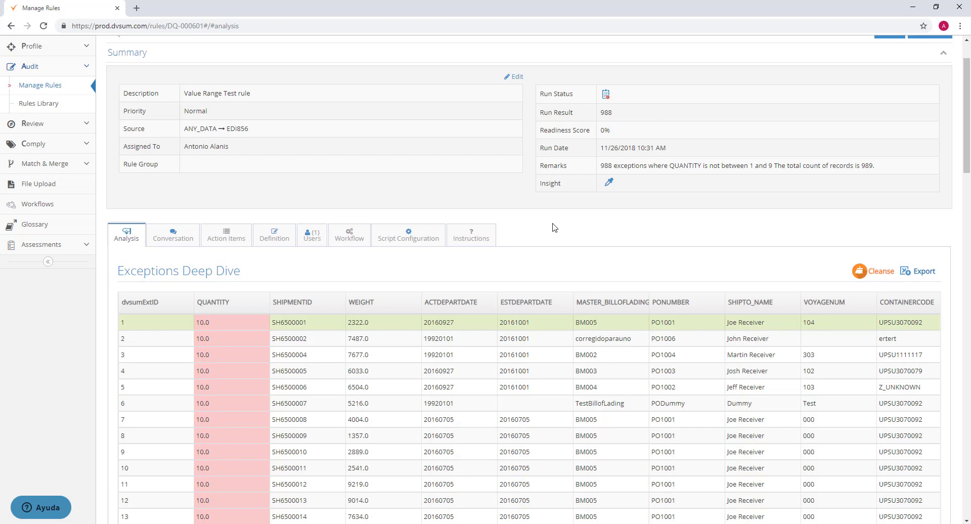
pyautogui.scroll(1, 555, 228)
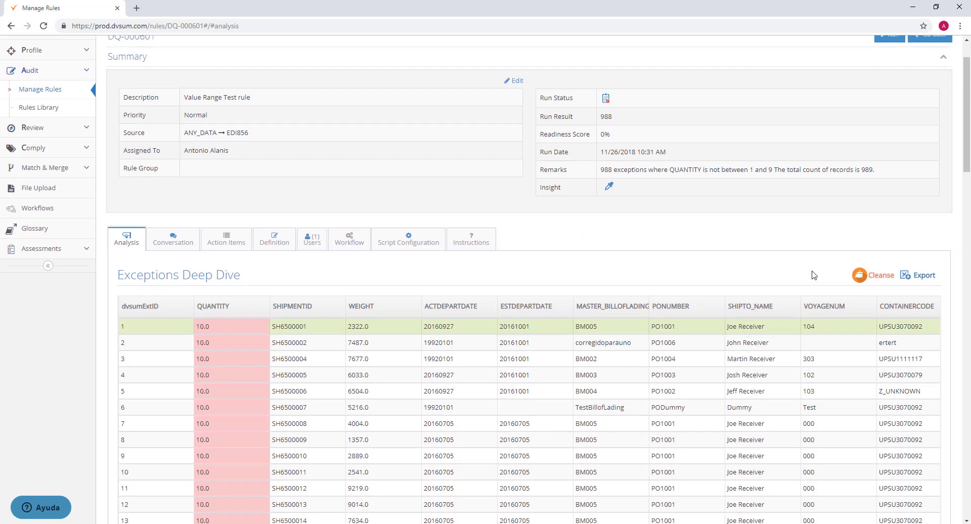
pyautogui.click(873, 279)
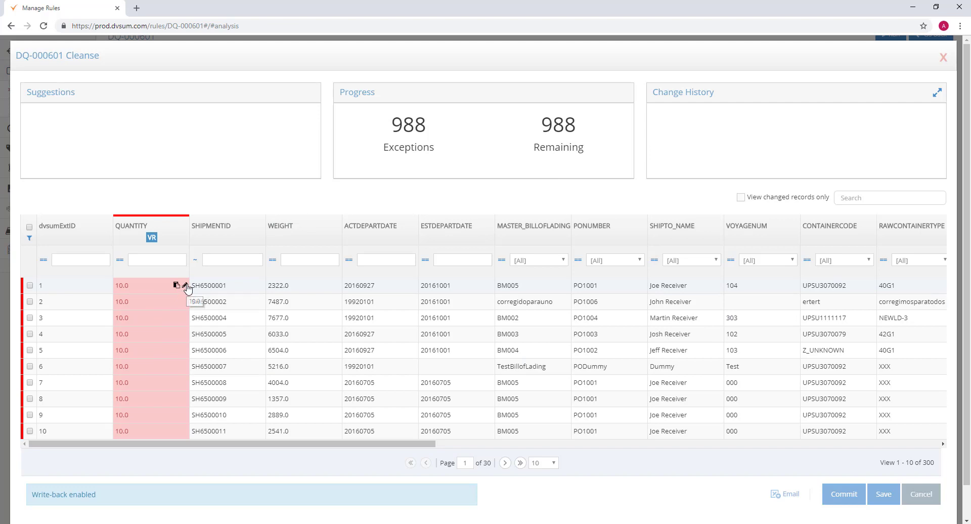
# - Set the QUANTITY of record 1 to 5 and apply it to that record only
pyautogui.click(185, 286)
pyautogui.moveTo(171, 310); pyautogui.dragTo(125, 306)
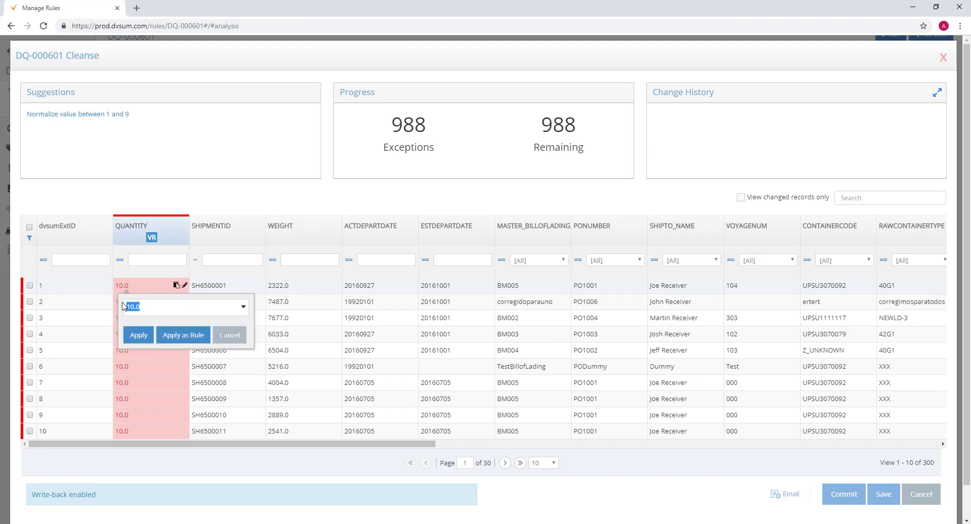
pyautogui.doubleClick(165, 307)
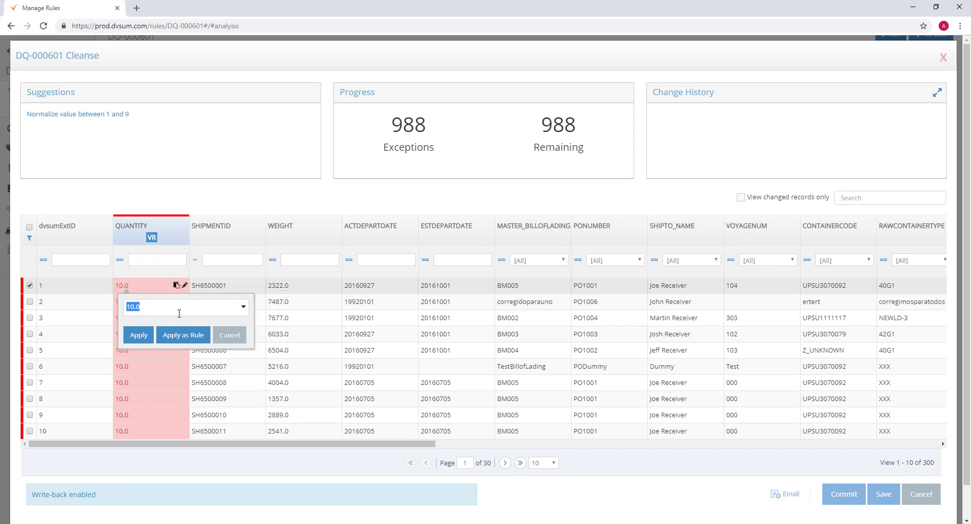
pyautogui.click(143, 310)
pyautogui.click(140, 334)
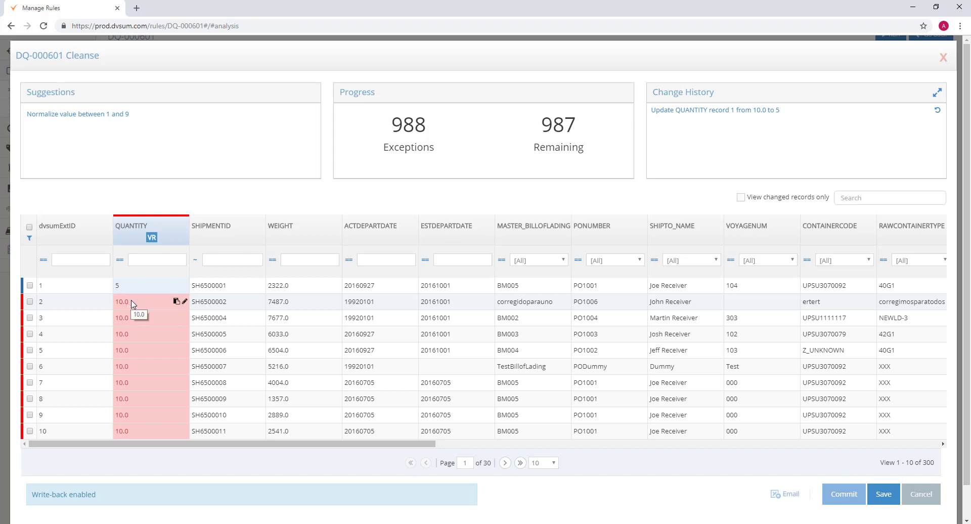
# - Change the QUANTITY of record 2 to 9 and apply it as a rule to all matching cells in the column
pyautogui.click(184, 302)
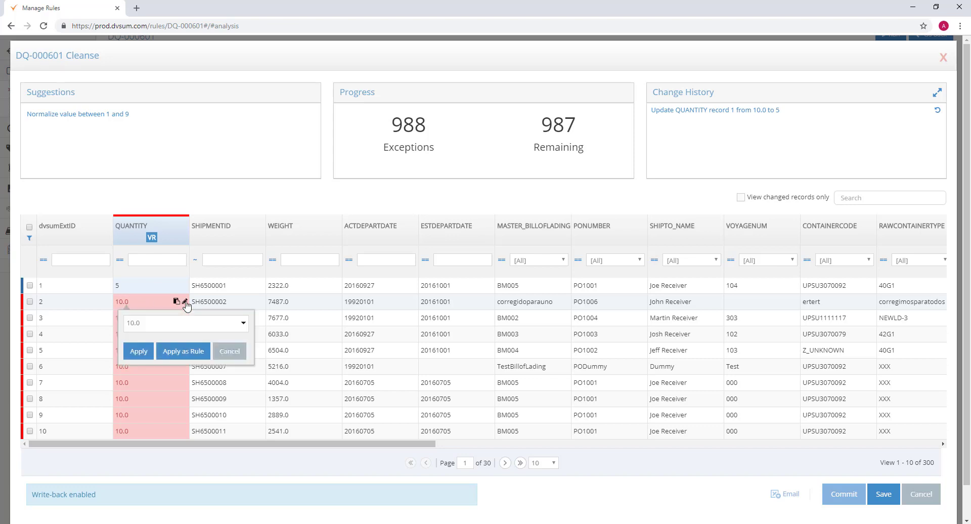
pyautogui.moveTo(173, 326); pyautogui.dragTo(93, 323)
pyautogui.write('9')
pyautogui.click(174, 351)
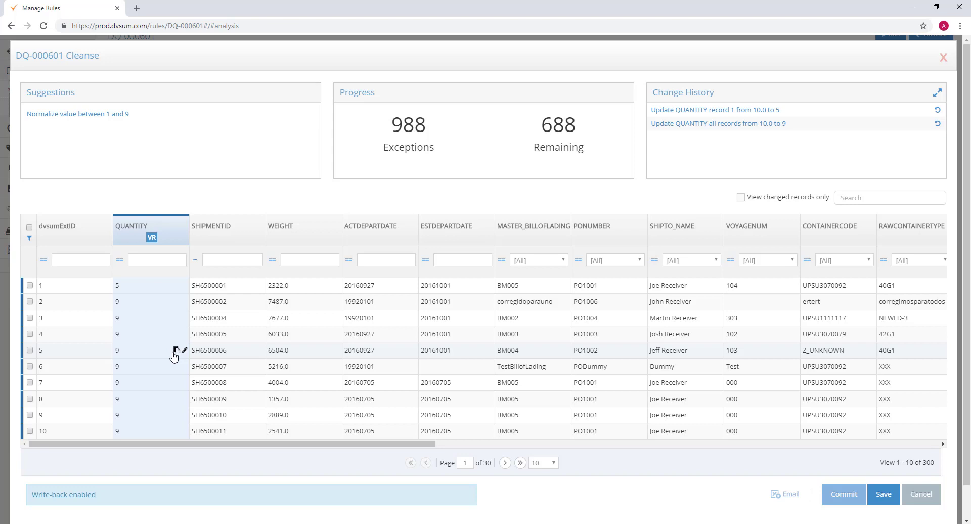
# - Save the QUANTITY corrections and commit them to the source
pyautogui.scroll(-1, 174, 356)
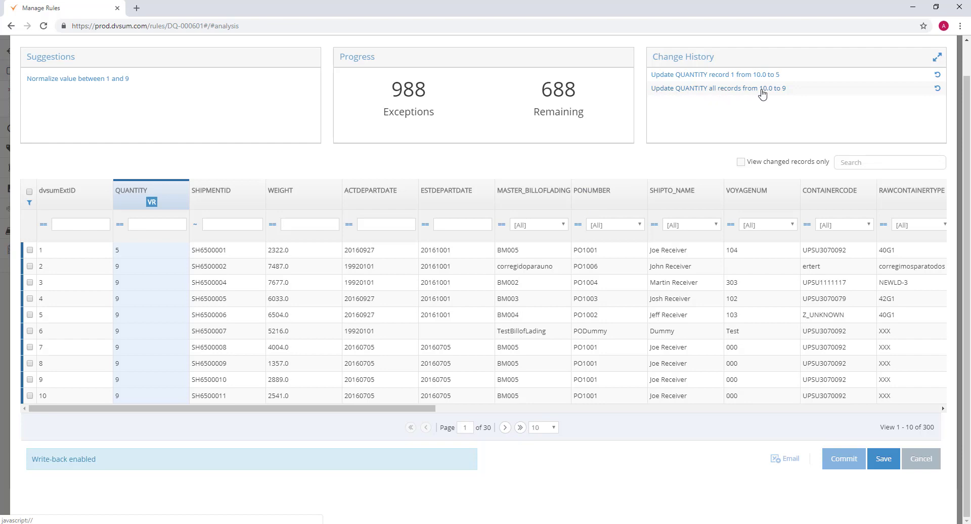
pyautogui.scroll(1, 781, 95)
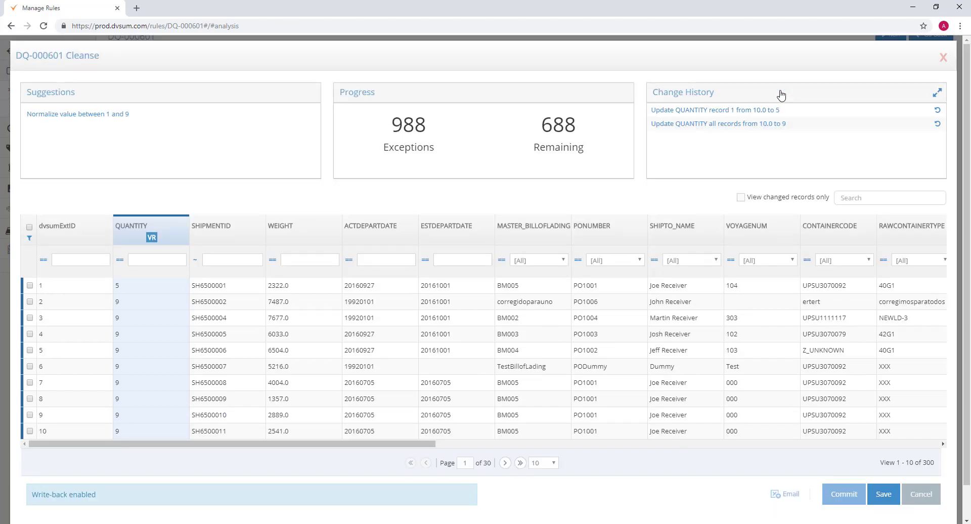
pyautogui.click(885, 498)
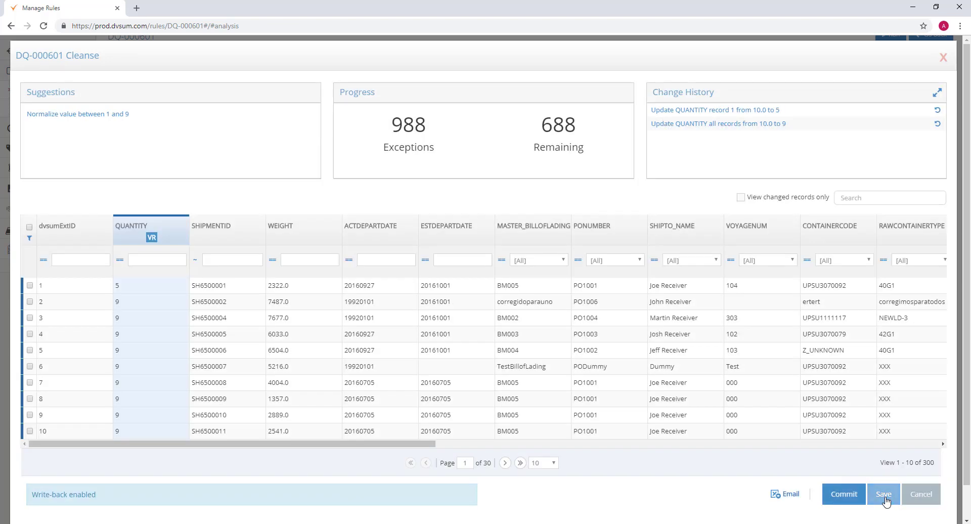
pyautogui.click(833, 498)
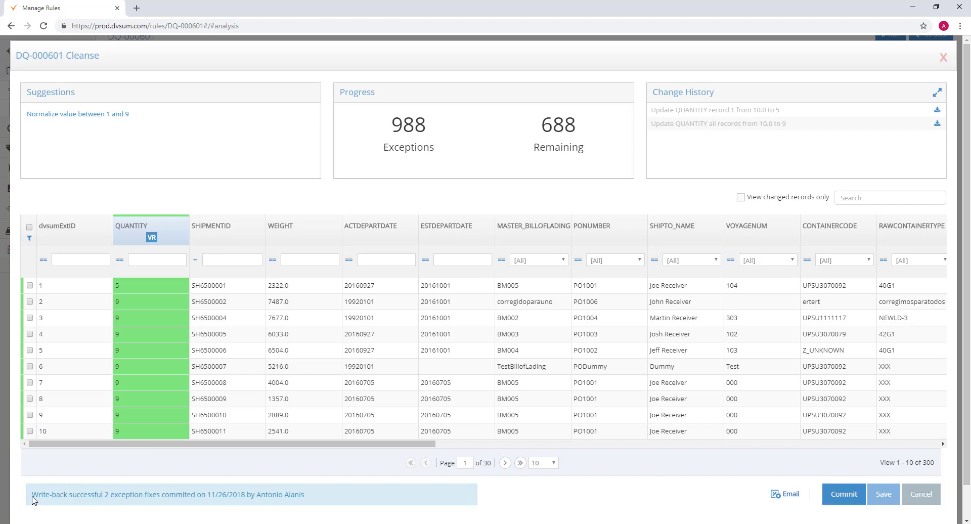
pyautogui.moveTo(35, 500); pyautogui.dragTo(308, 496)
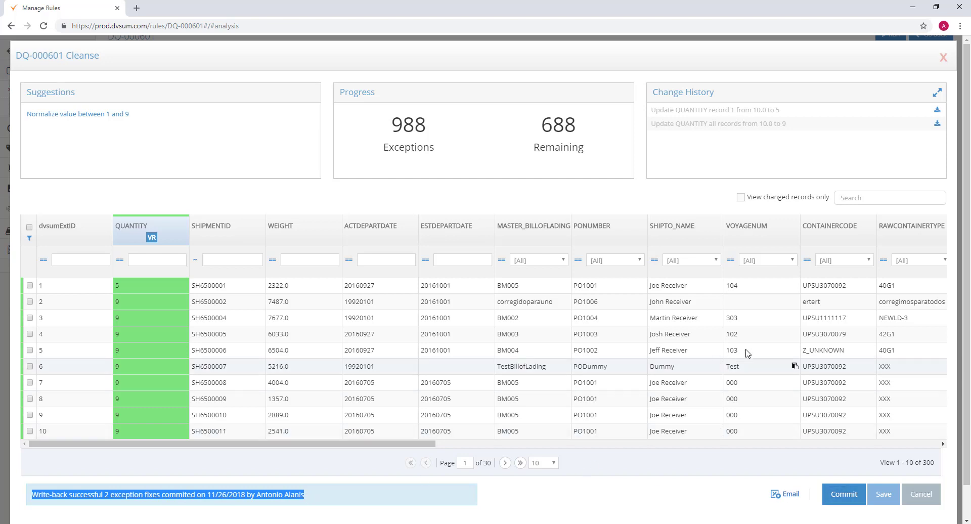
# - Close the cleansing window and review the corrected QUANTITY values in the exceptions table
pyautogui.click(914, 501)
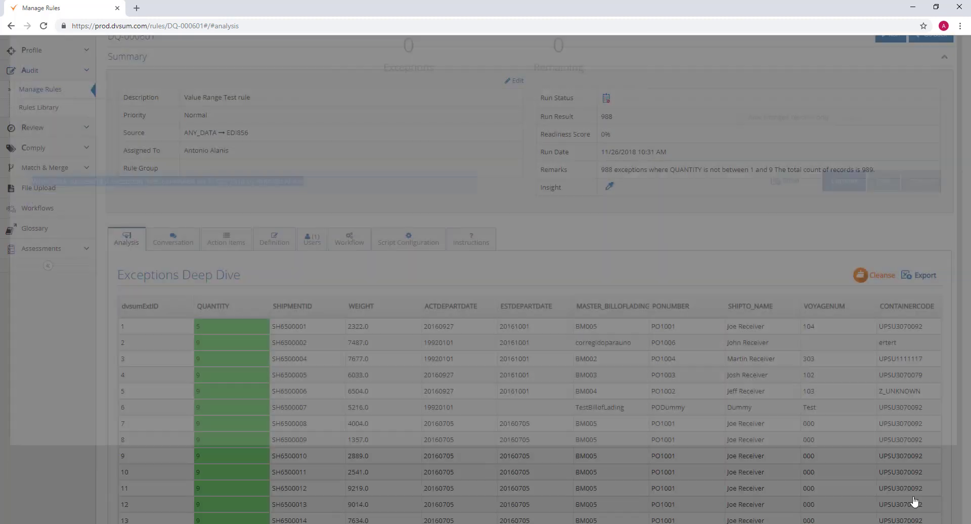
pyautogui.scroll(1, 630, 329)
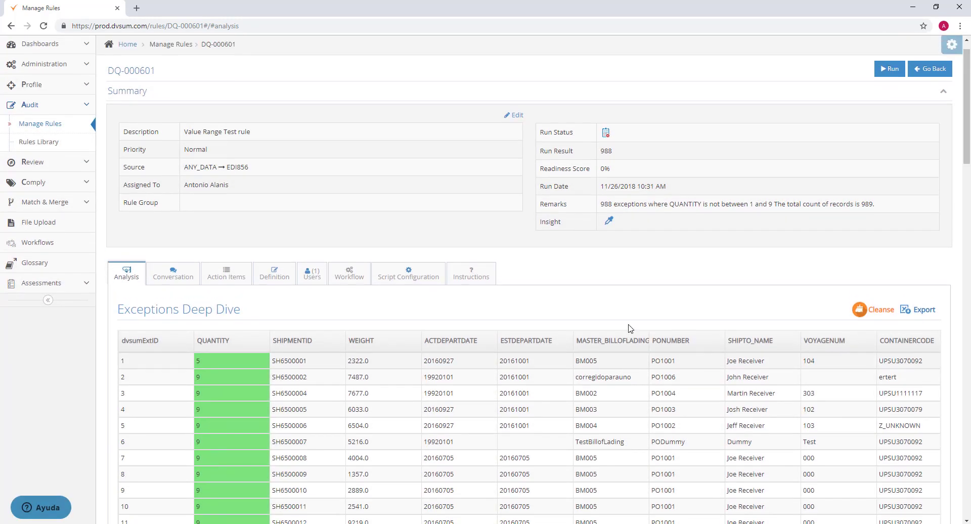
pyautogui.scroll(-1, 630, 328)
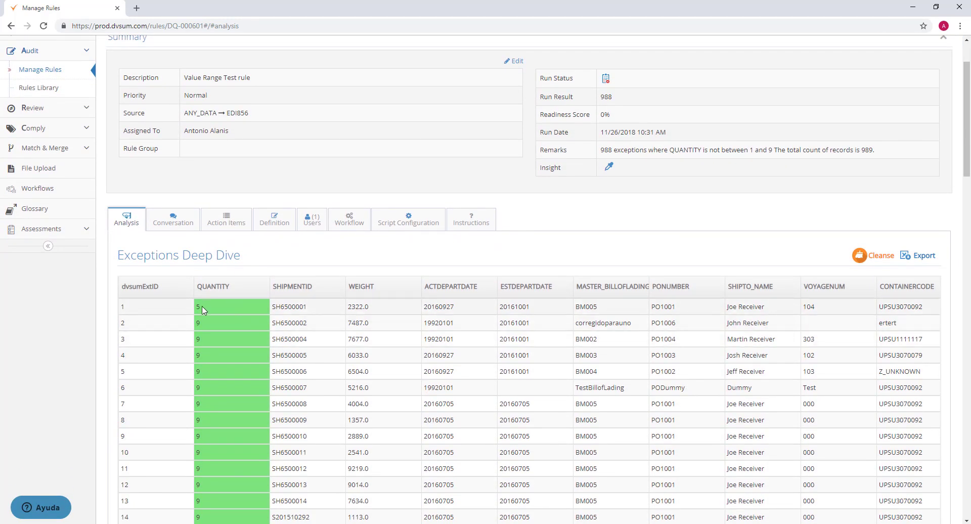
pyautogui.moveTo(195, 310); pyautogui.dragTo(195, 363)
pyautogui.click(210, 356)
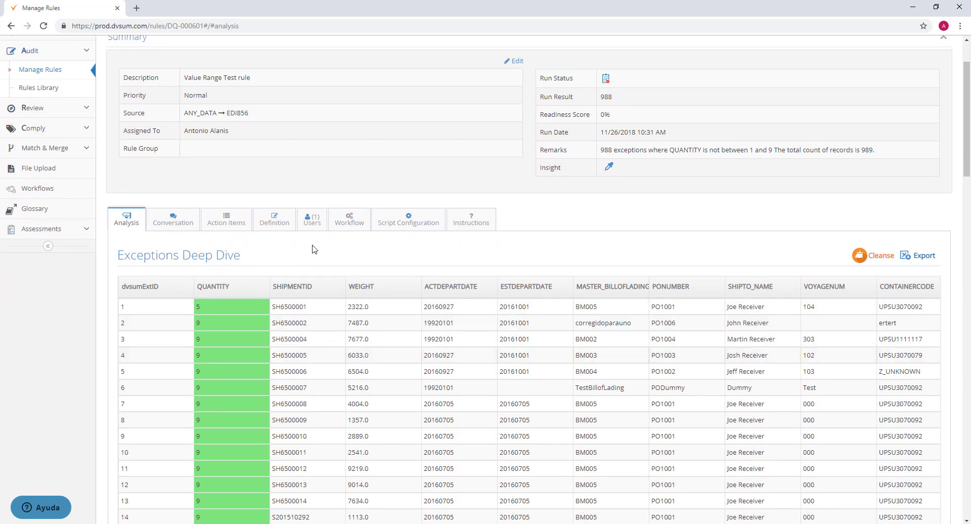
pyautogui.scroll(2, 312, 249)
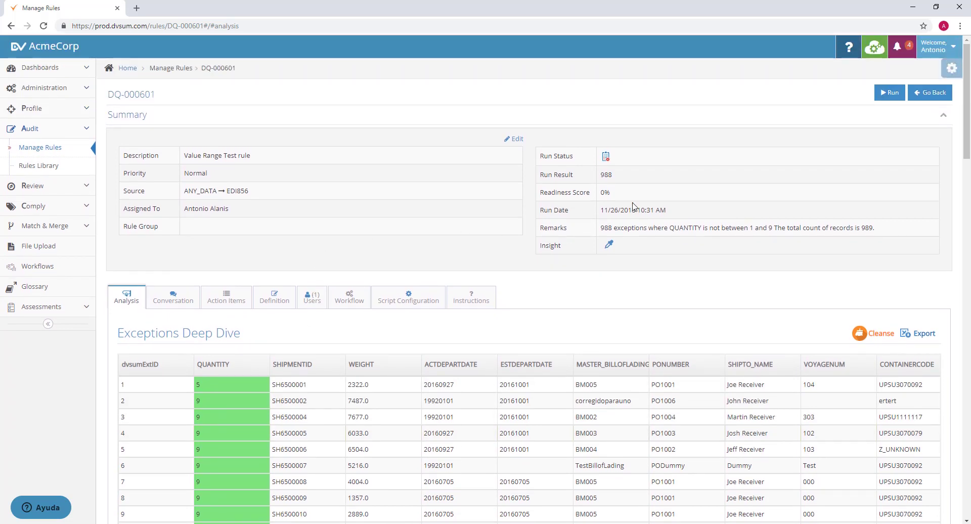
# - Run the value range rule again and check its run result and readiness score
pyautogui.click(893, 96)
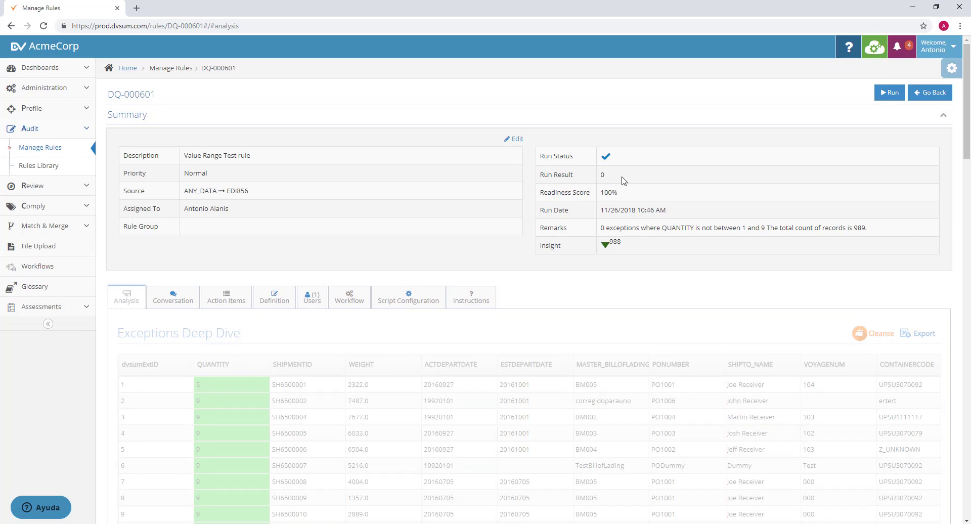
pyautogui.moveTo(623, 181); pyautogui.dragTo(583, 174)
pyautogui.moveTo(618, 193); pyautogui.dragTo(601, 196)
# - Start configuring a workflow for the rule with the Design your own template
pyautogui.click(354, 305)
pyautogui.click(519, 360)
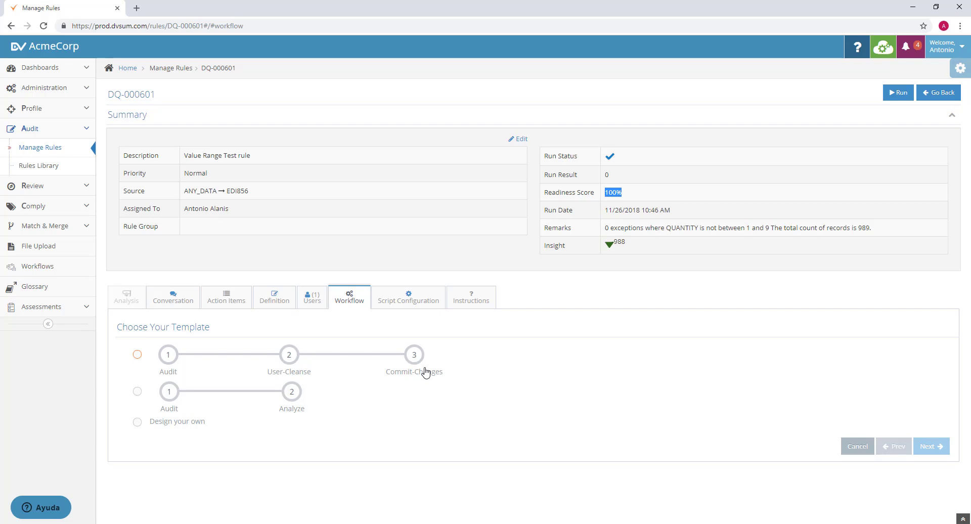
pyautogui.click(138, 395)
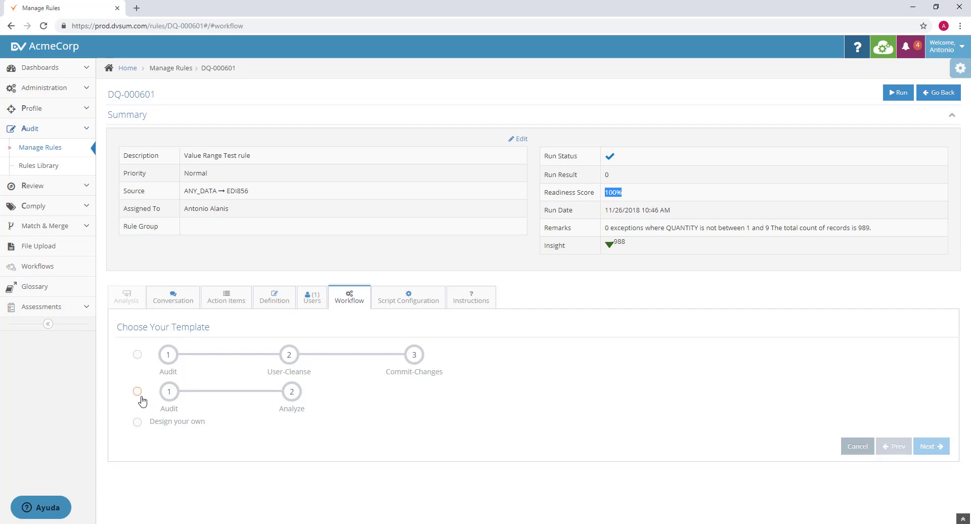
pyautogui.click(137, 422)
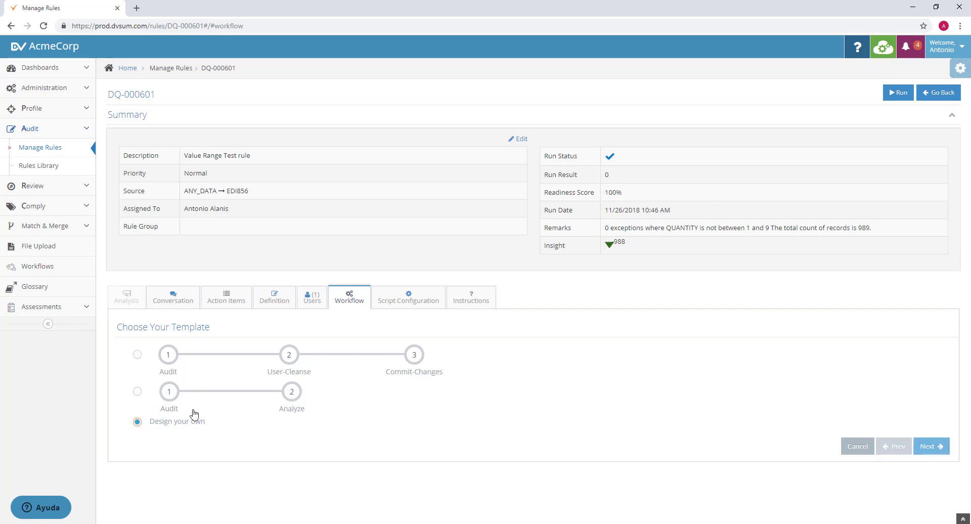
pyautogui.click(929, 446)
# - Add the User-Cleanse and Change-Approval steps to the workflow and save it with write-back to source and no automatic commit
pyautogui.scroll(-1, 714, 377)
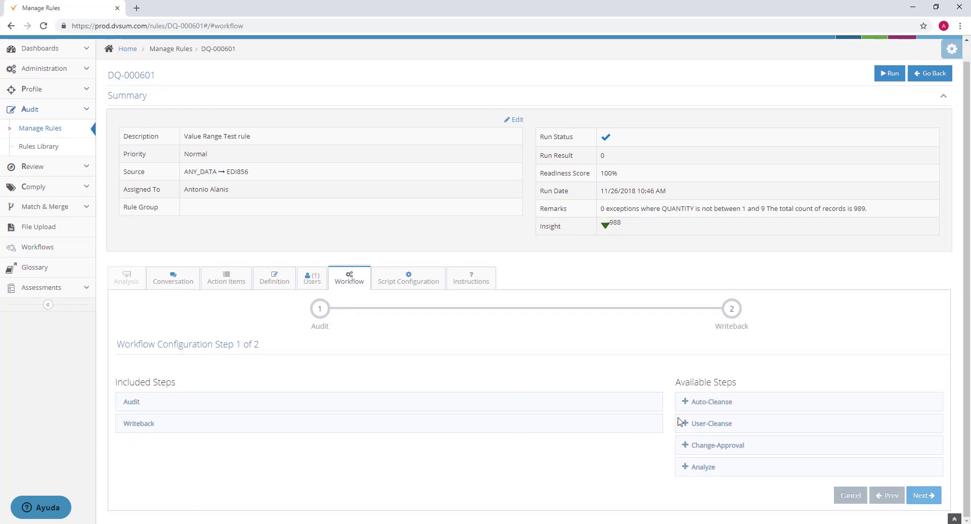
pyautogui.click(708, 423)
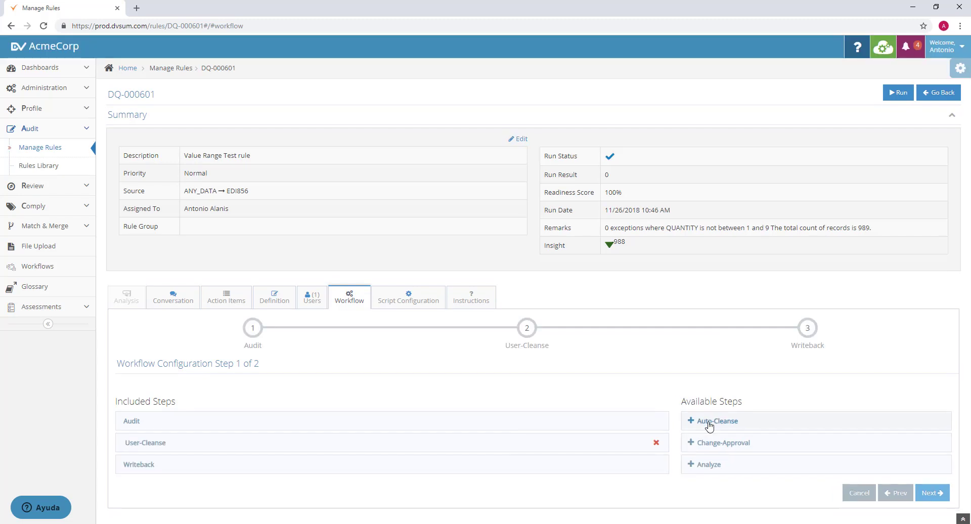
pyautogui.click(715, 447)
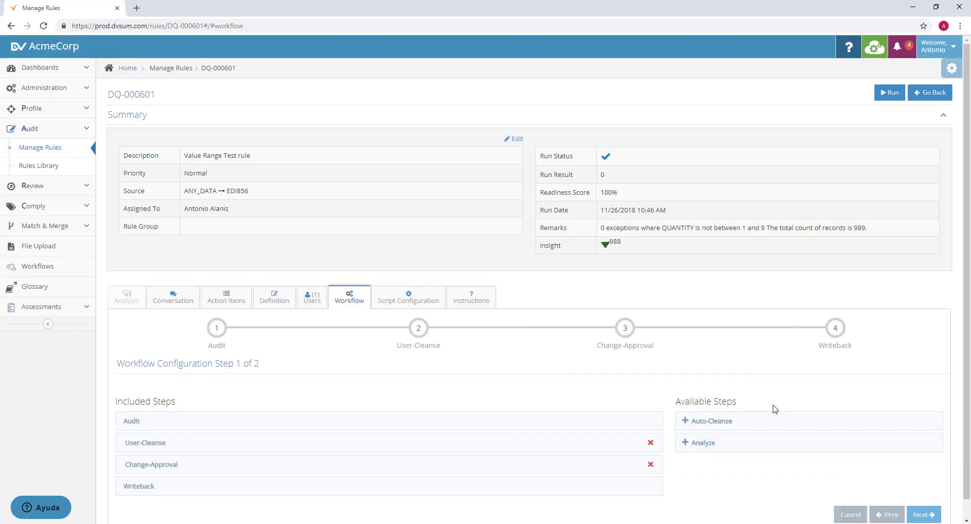
pyautogui.scroll(-1, 774, 409)
pyautogui.click(921, 495)
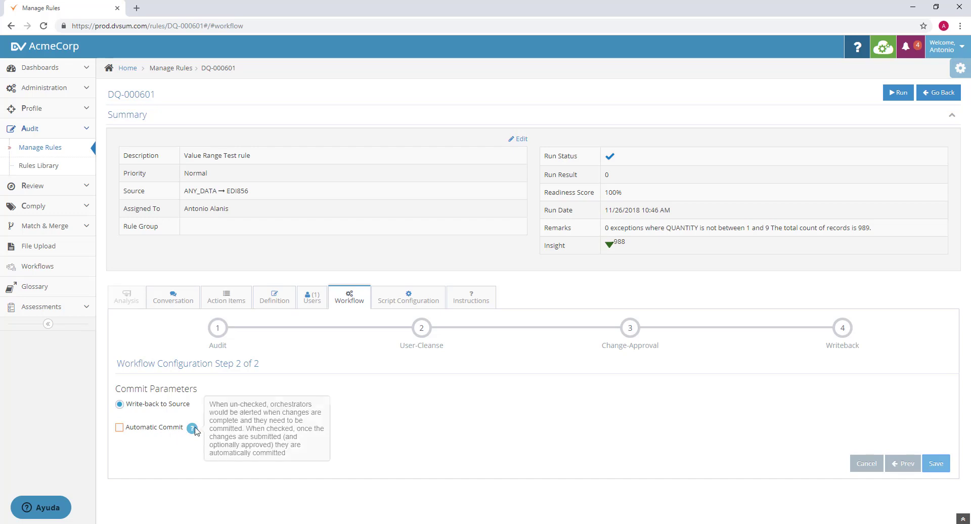
pyautogui.click(930, 464)
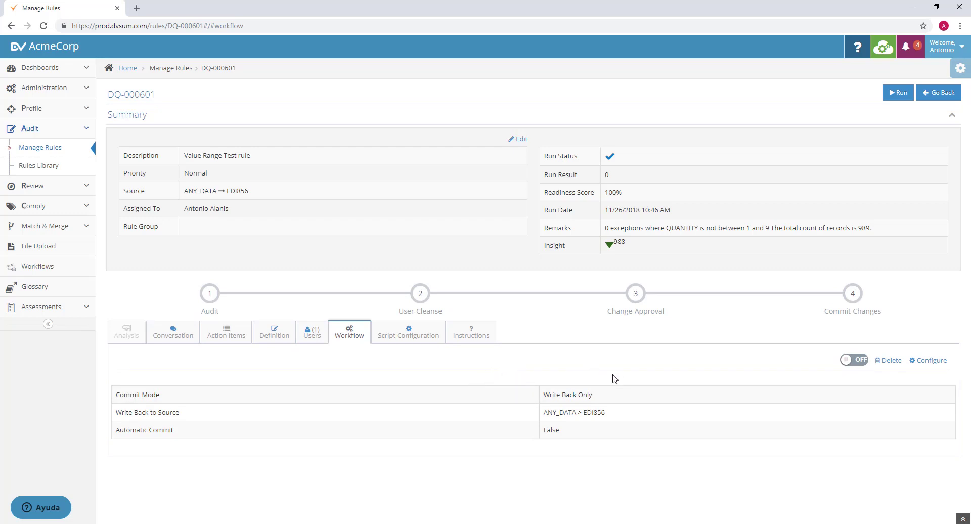
# - Assign the account with the surname User to the rule with the Can Analyze/Fix permission
pyautogui.click(317, 339)
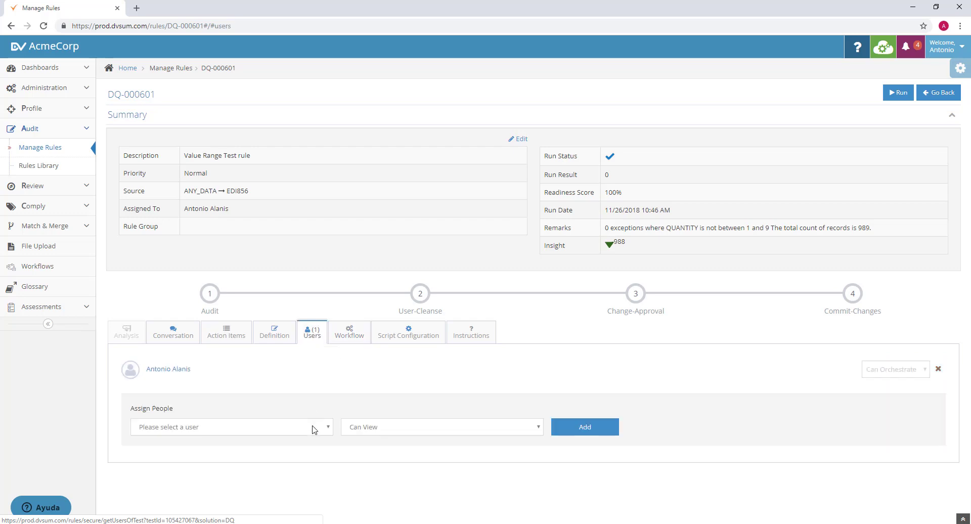
pyautogui.click(313, 429)
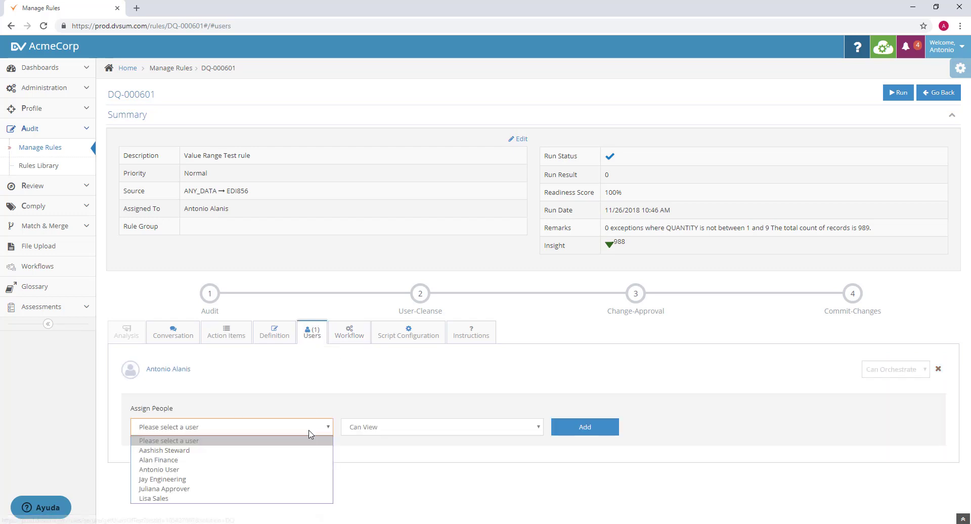
pyautogui.click(294, 471)
pyautogui.click(360, 430)
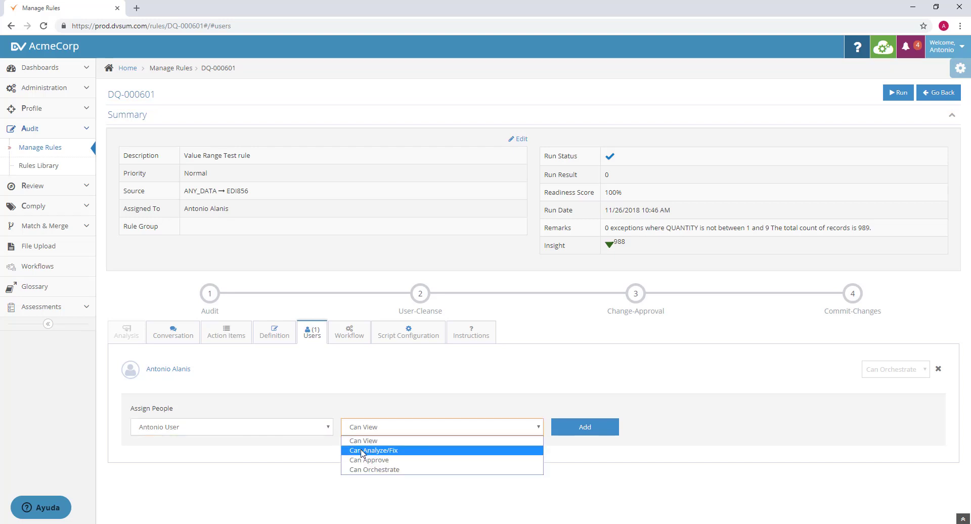
pyautogui.click(362, 451)
pyautogui.click(569, 435)
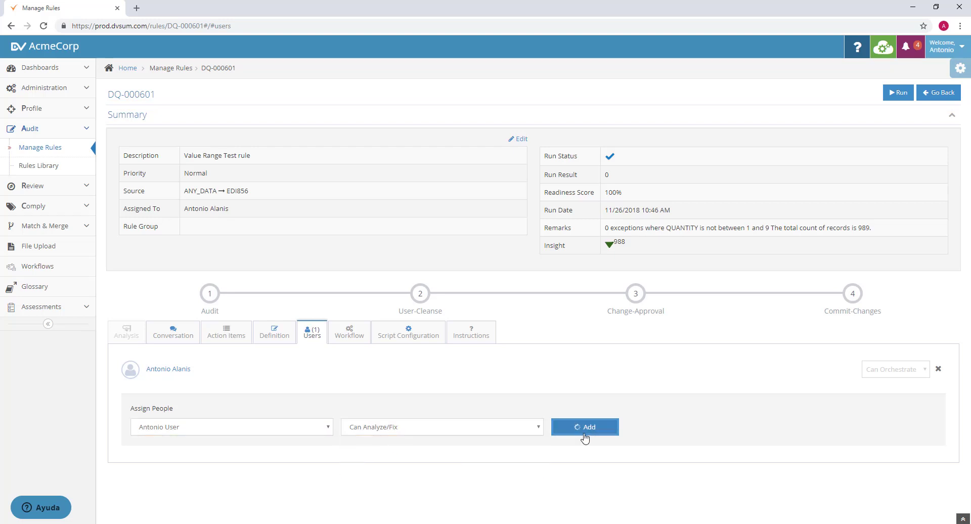
# - Assign the finance user to the rule with the Can Approve permission
pyautogui.click(285, 460)
pyautogui.click(257, 491)
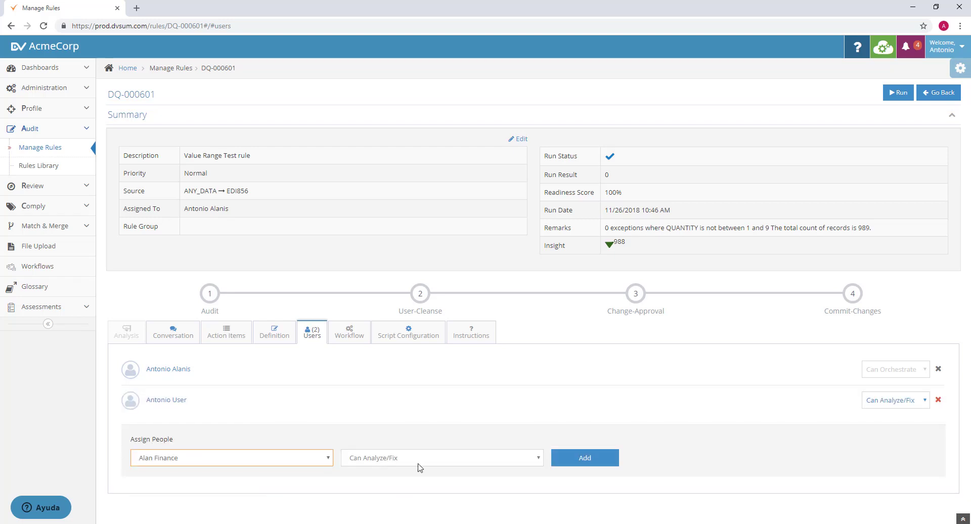
pyautogui.click(419, 464)
pyautogui.click(408, 489)
pyautogui.click(584, 469)
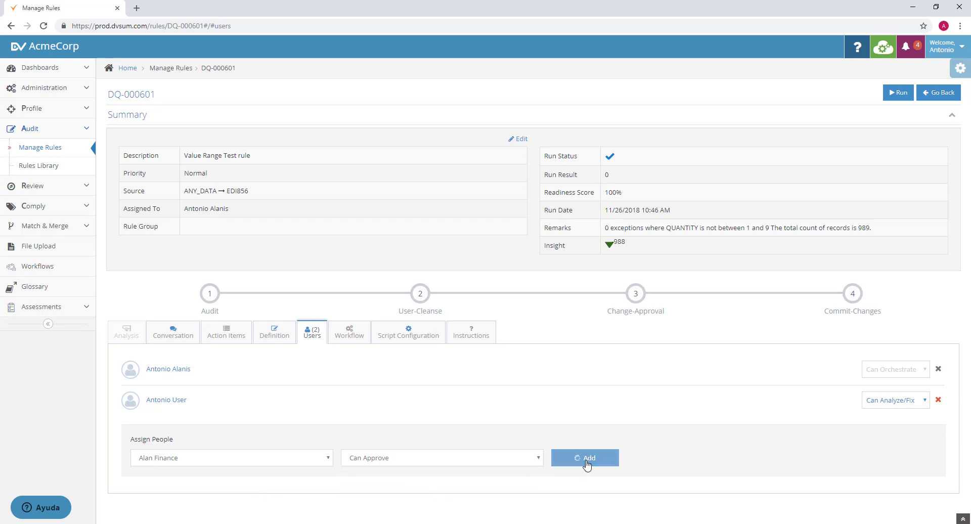
# - Assign the engineering user to the rule with the Can Orchestrate permission
pyautogui.scroll(-1, 524, 368)
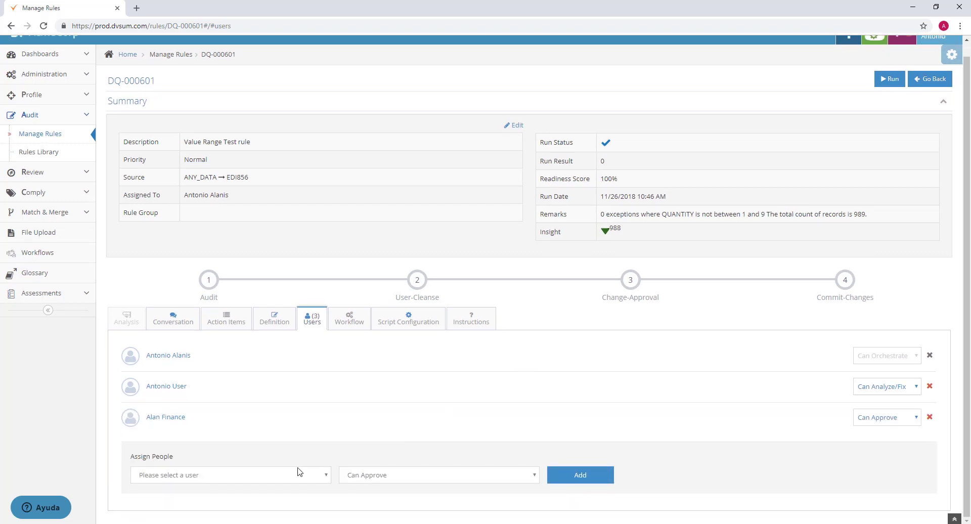
pyautogui.click(260, 476)
pyautogui.click(242, 442)
pyautogui.click(355, 464)
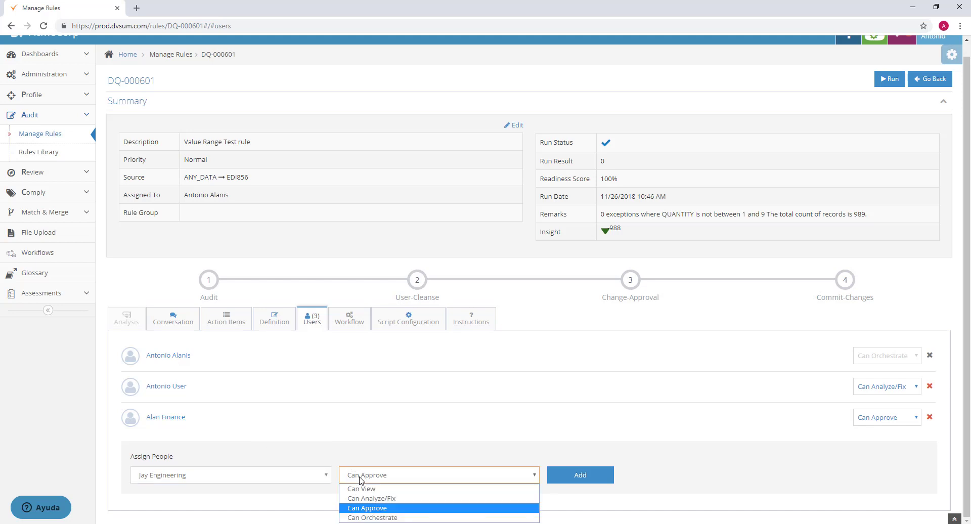
pyautogui.click(378, 514)
pyautogui.click(595, 475)
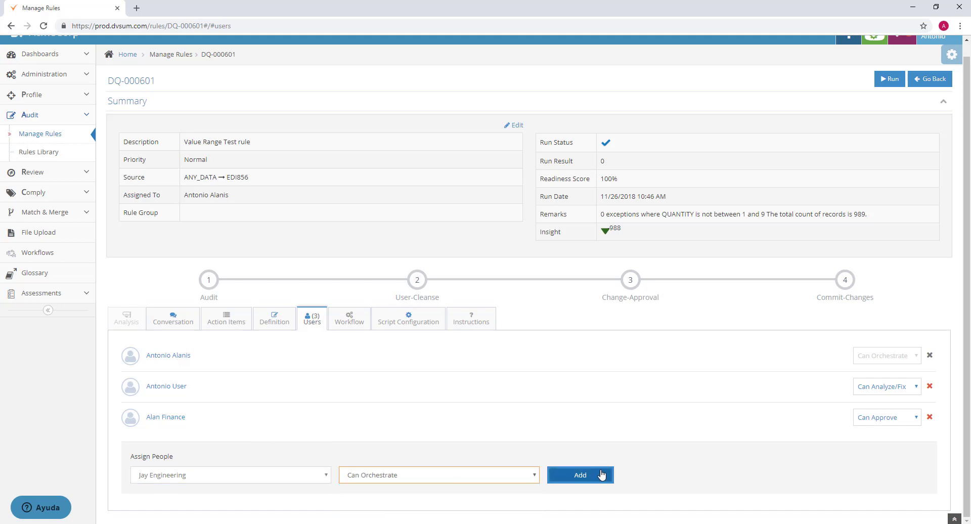
# - Assign the user whose surname is Approver to the rule with the Can View permission
pyautogui.scroll(-1, 357, 440)
pyautogui.click(310, 477)
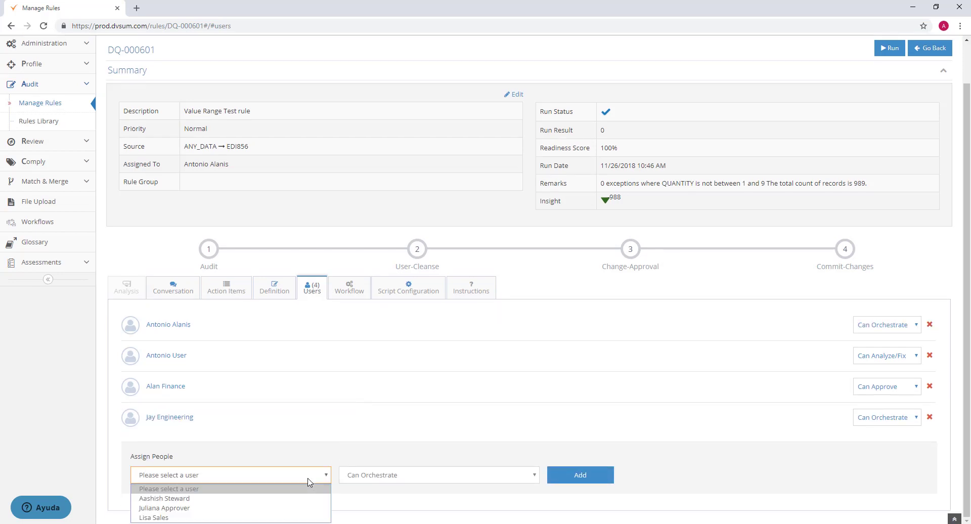
pyautogui.click(282, 508)
pyautogui.click(372, 476)
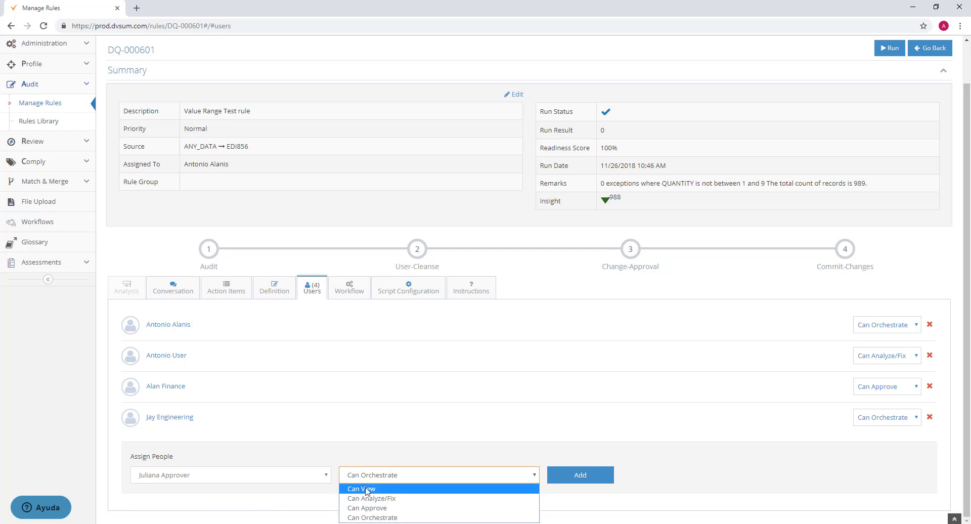
pyautogui.click(355, 488)
pyautogui.click(577, 474)
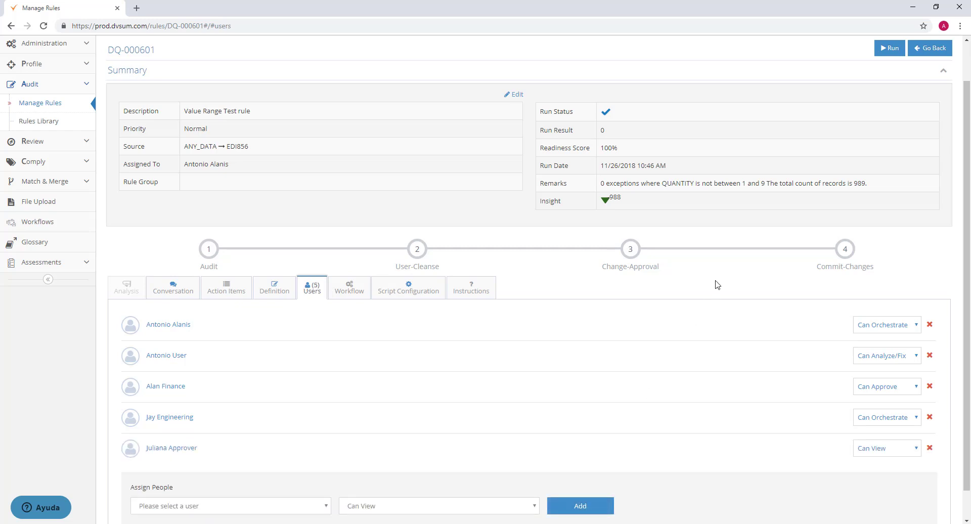
pyautogui.scroll(-1, 717, 284)
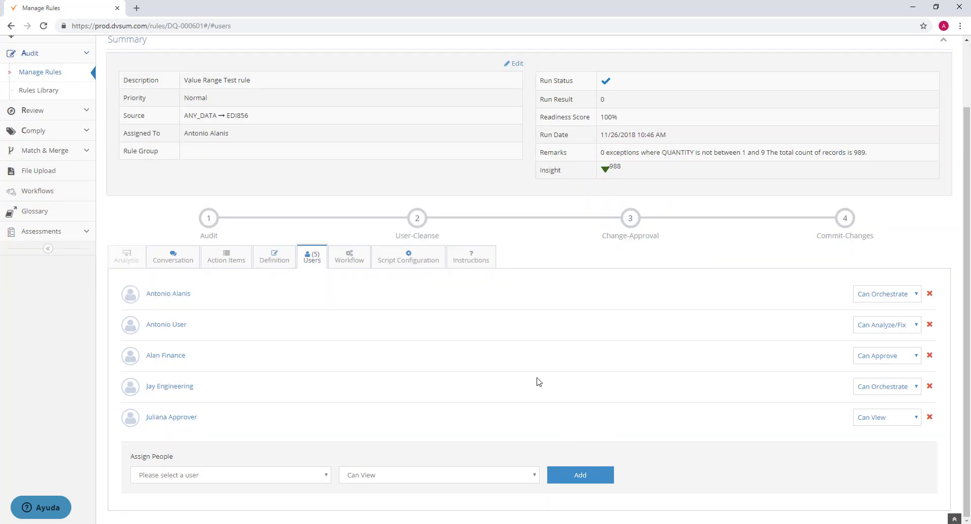
# - Create an action item for the rule with "Task for cleansing" as its comment, title and description
pyautogui.scroll(2, 502, 374)
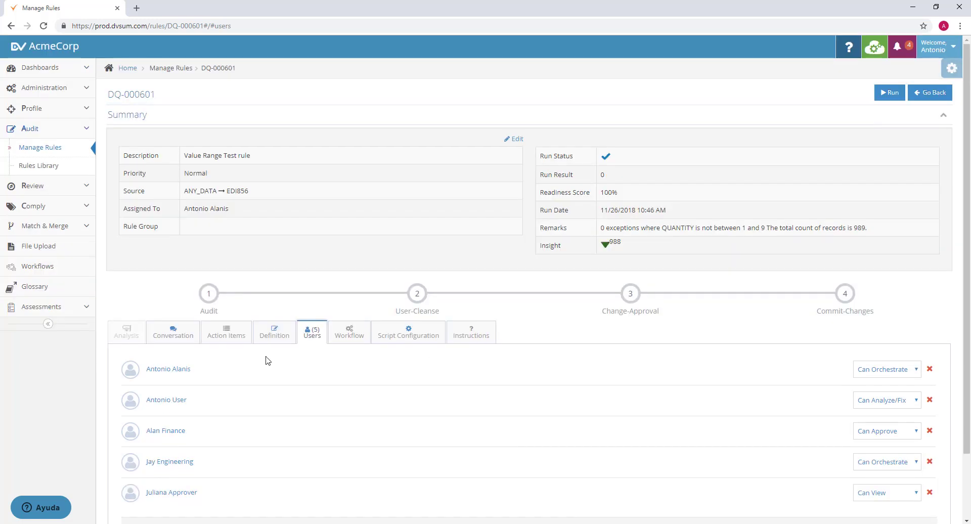
pyautogui.click(223, 345)
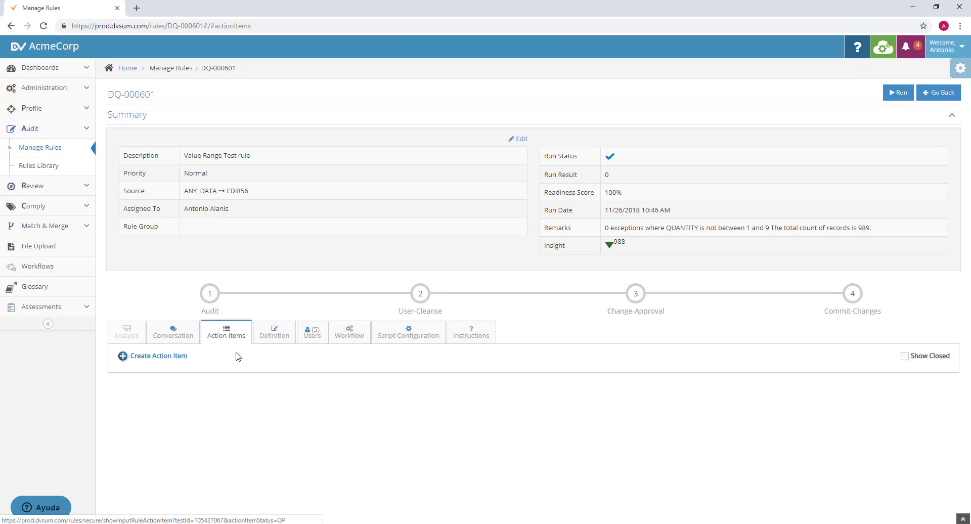
pyautogui.click(163, 357)
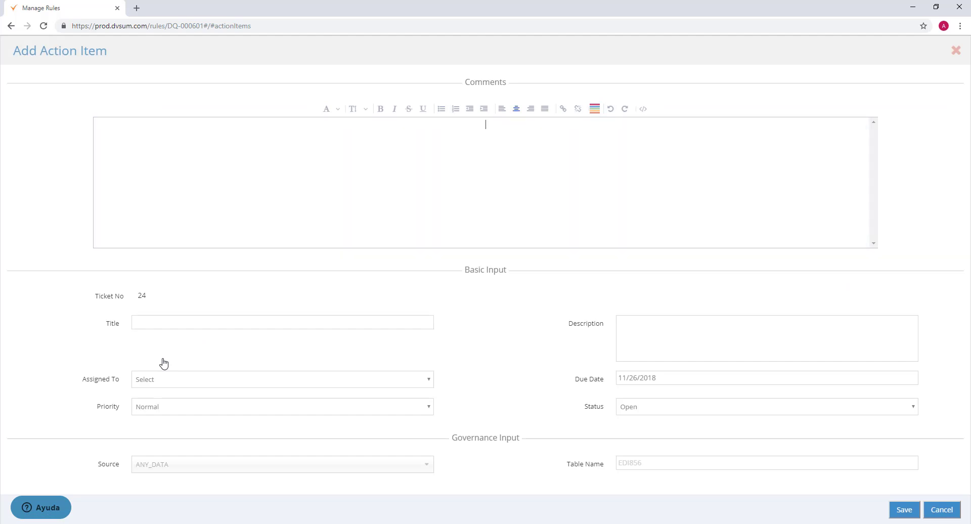
pyautogui.write('Task for cleansing')
pyautogui.tripleClick(480, 124)
pyautogui.hotkey('ctrl', 'c')
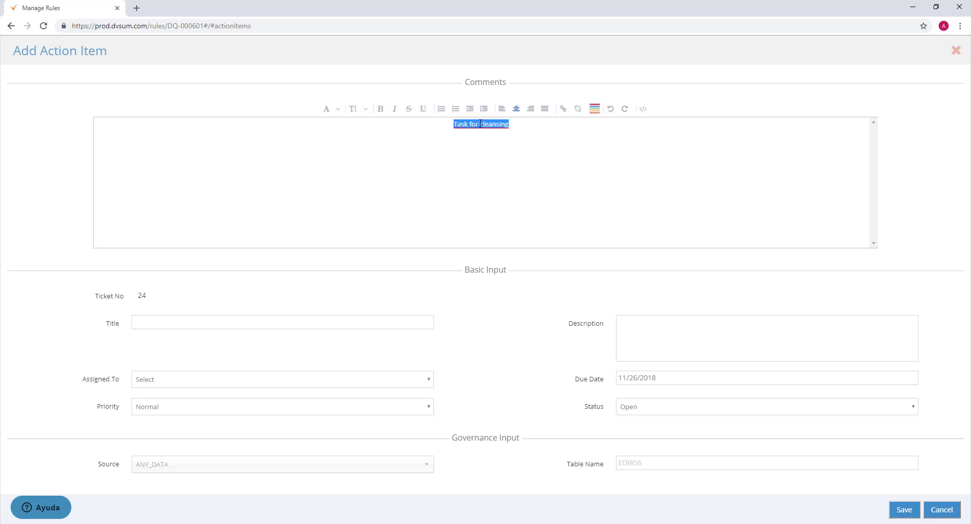
pyautogui.click(308, 322)
pyautogui.hotkey('ctrl', 'v')
pyautogui.click(720, 330)
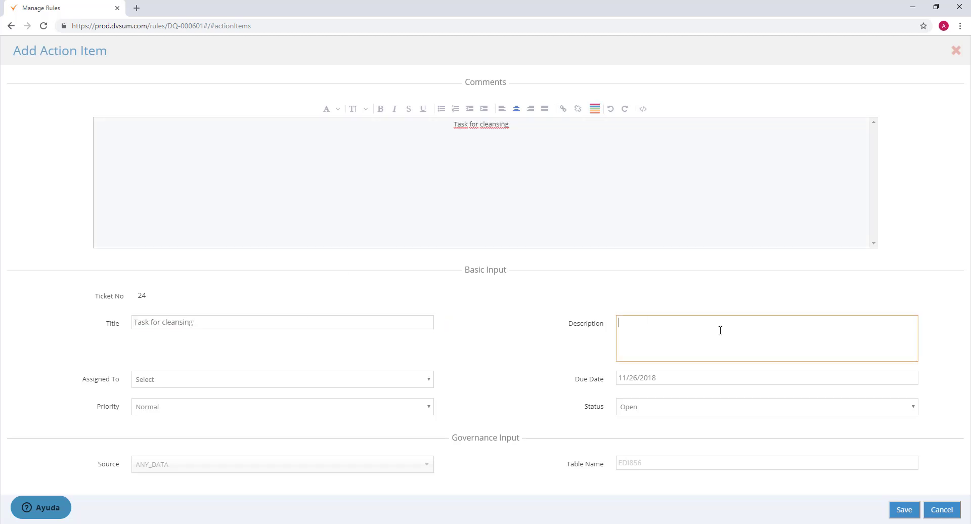
pyautogui.hotkey('ctrl', 'v')
# - Assign the action item to the rule's assignee with Normal priority, due date 11/26/2018 and Open status, and save it
pyautogui.click(399, 384)
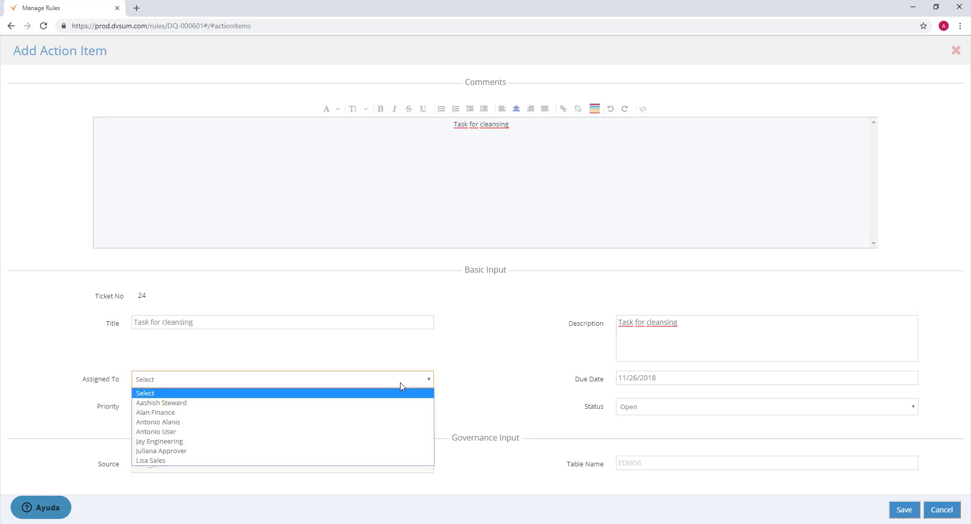
pyautogui.click(344, 424)
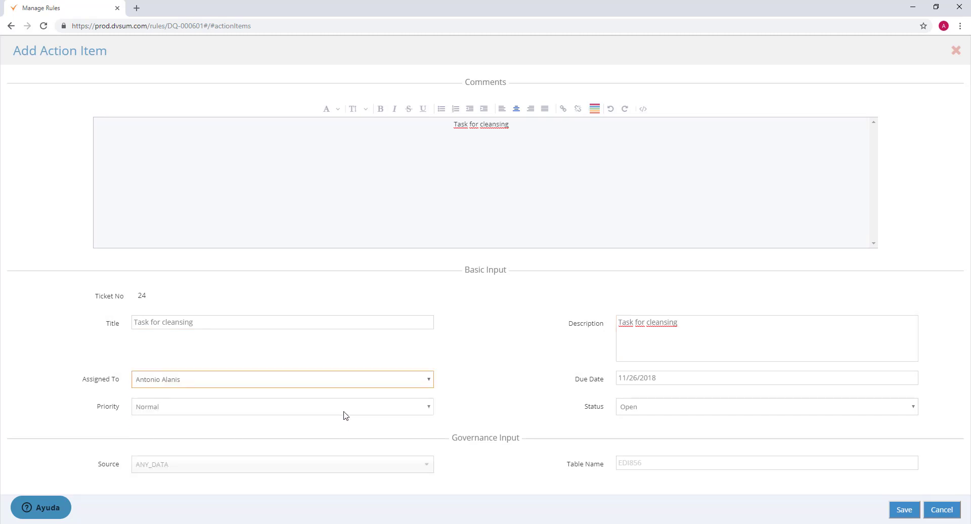
pyautogui.click(344, 412)
pyautogui.click(323, 430)
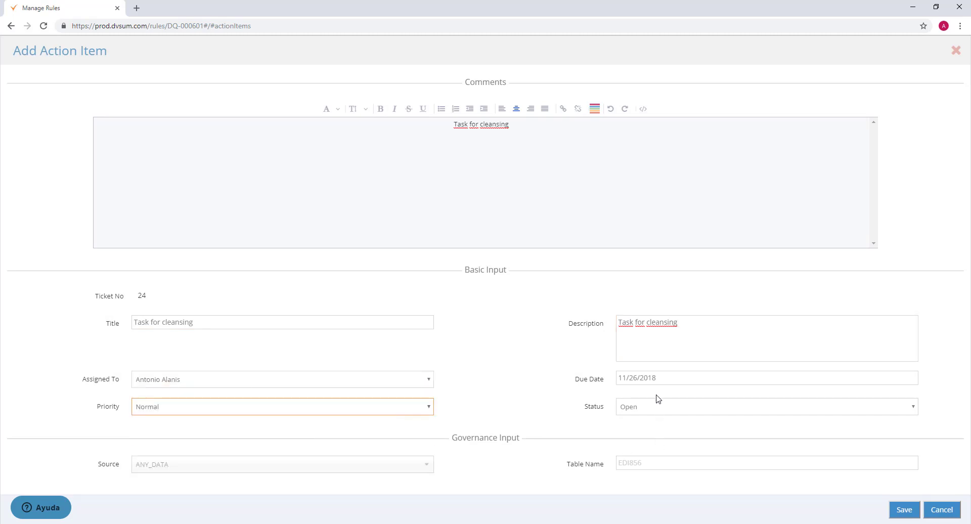
pyautogui.click(668, 375)
pyautogui.click(550, 397)
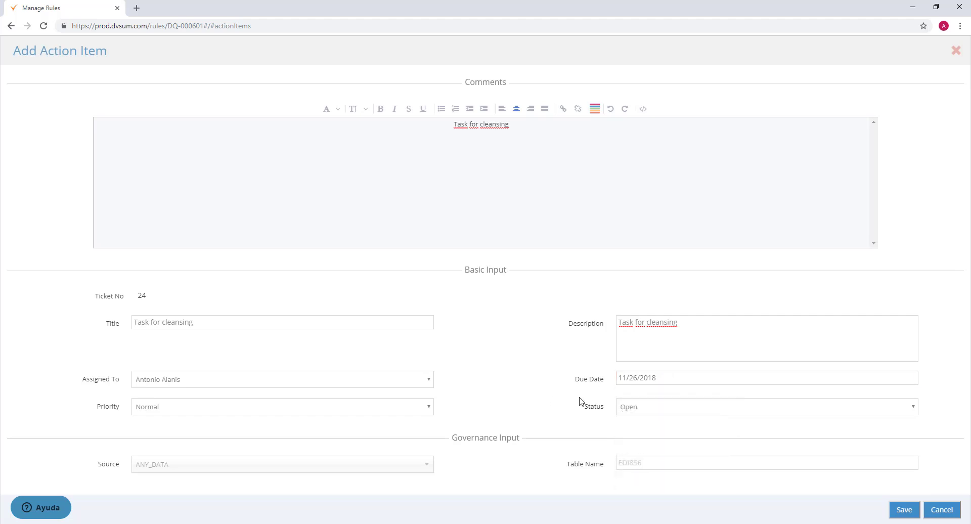
pyautogui.click(638, 405)
pyautogui.click(596, 408)
pyautogui.click(904, 510)
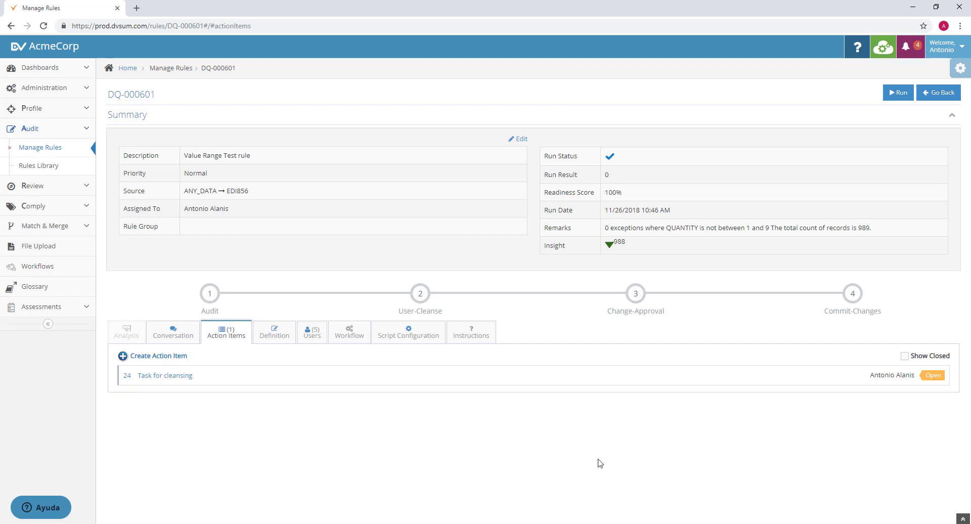